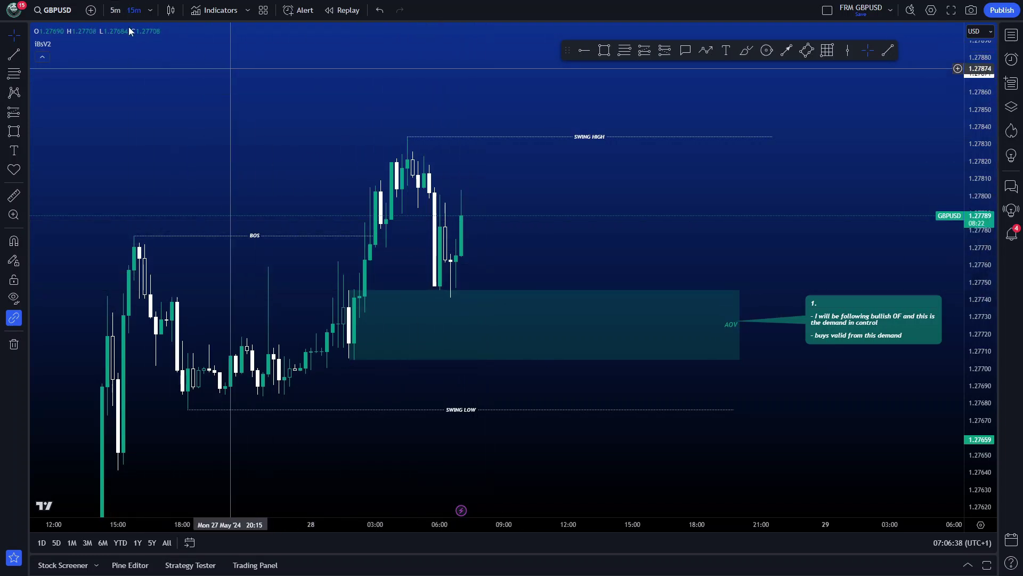
Flip between 5m and 15m, then sketch a zigzag path from the recent highs toward the demand zone.
click(116, 10)
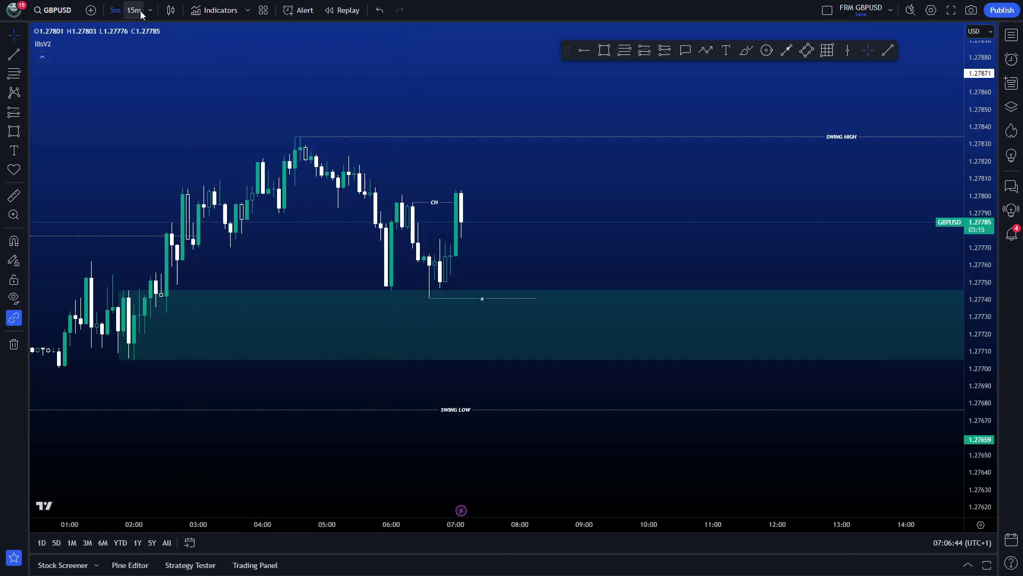
click(133, 10)
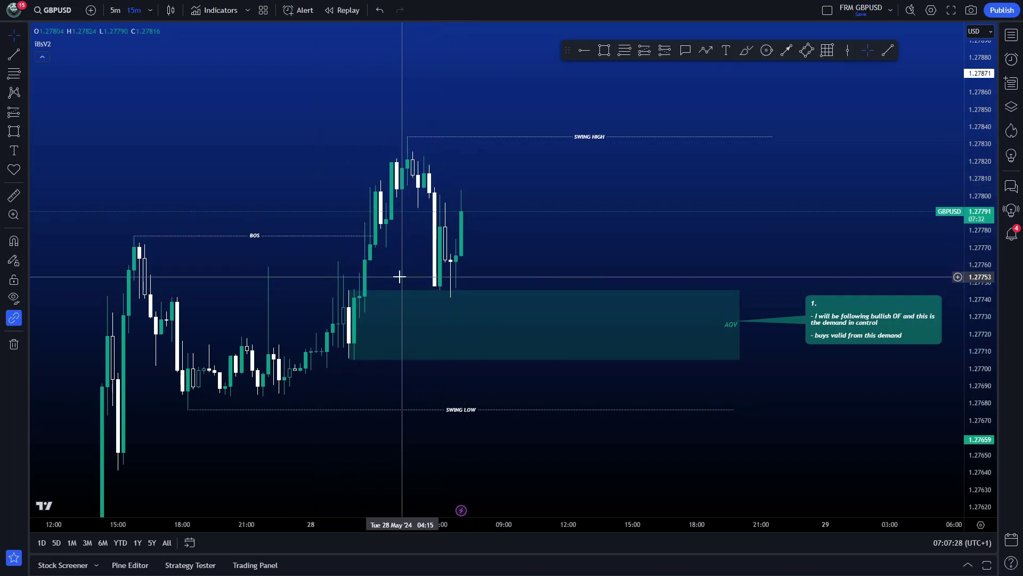
click(712, 50)
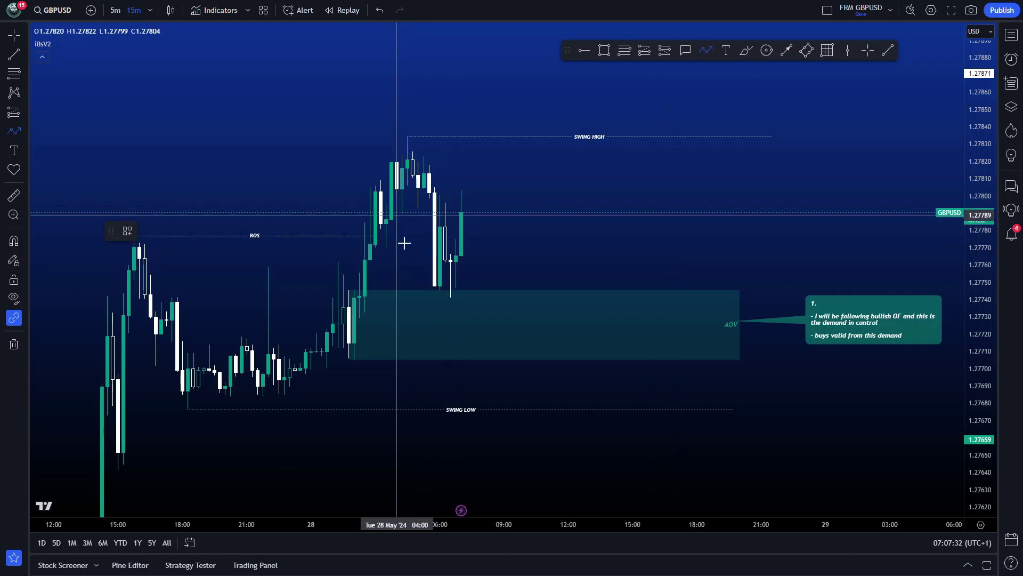
click(408, 210)
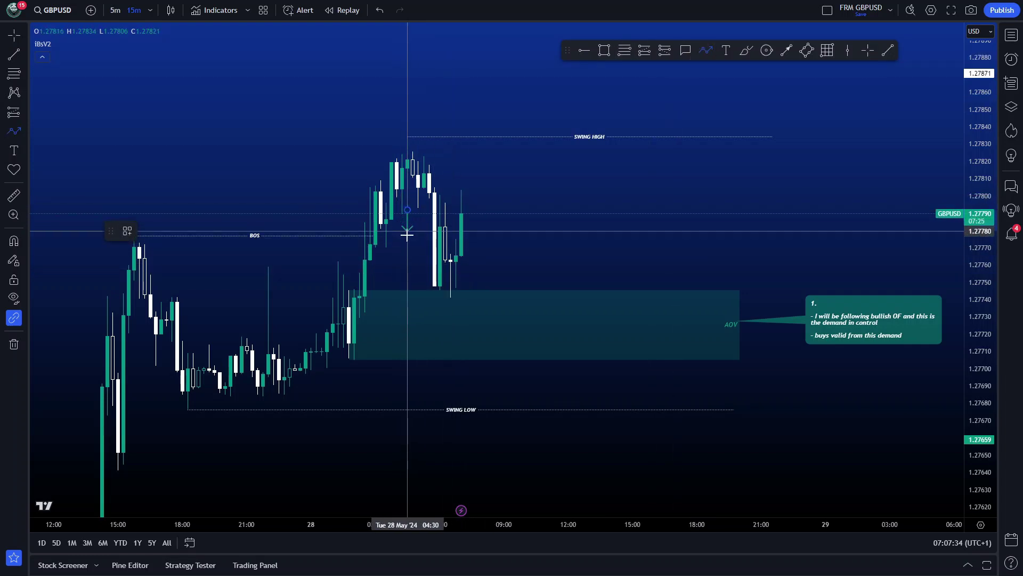
click(418, 275)
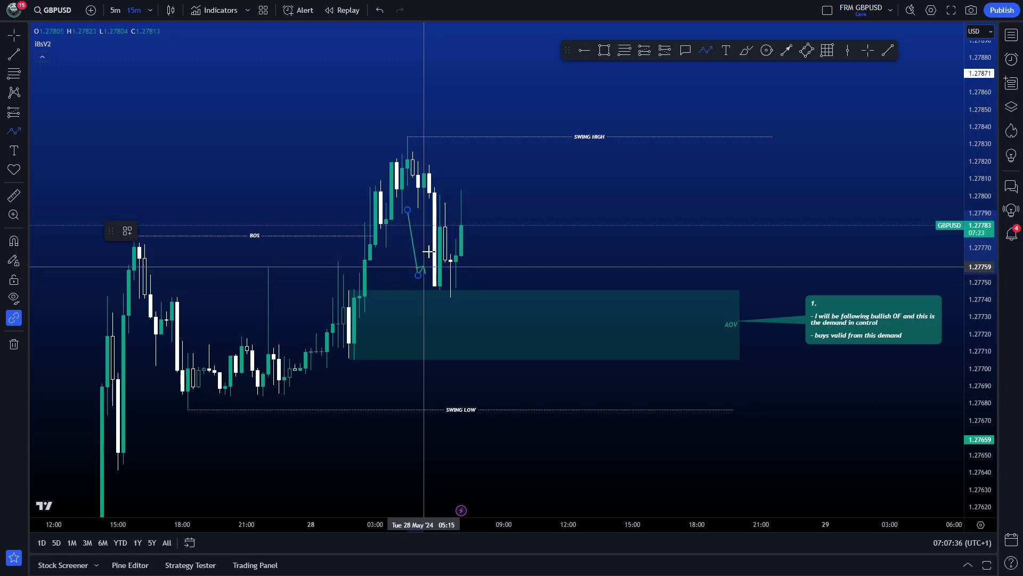
click(430, 252)
click(435, 275)
click(451, 252)
Extend the zigzag path down into the demand zone, then discard the sketch.
click(456, 273)
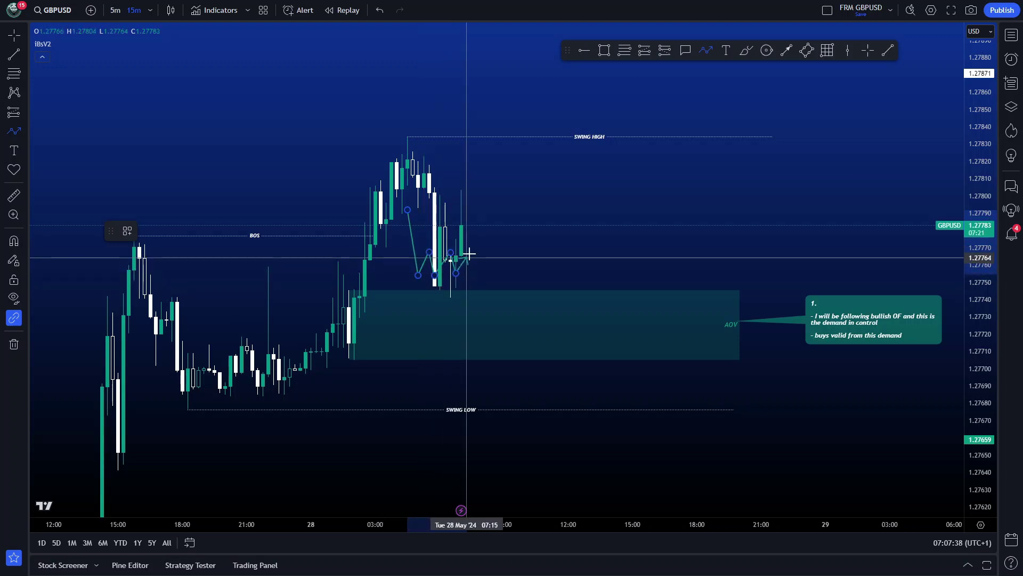
click(472, 254)
click(478, 272)
click(493, 249)
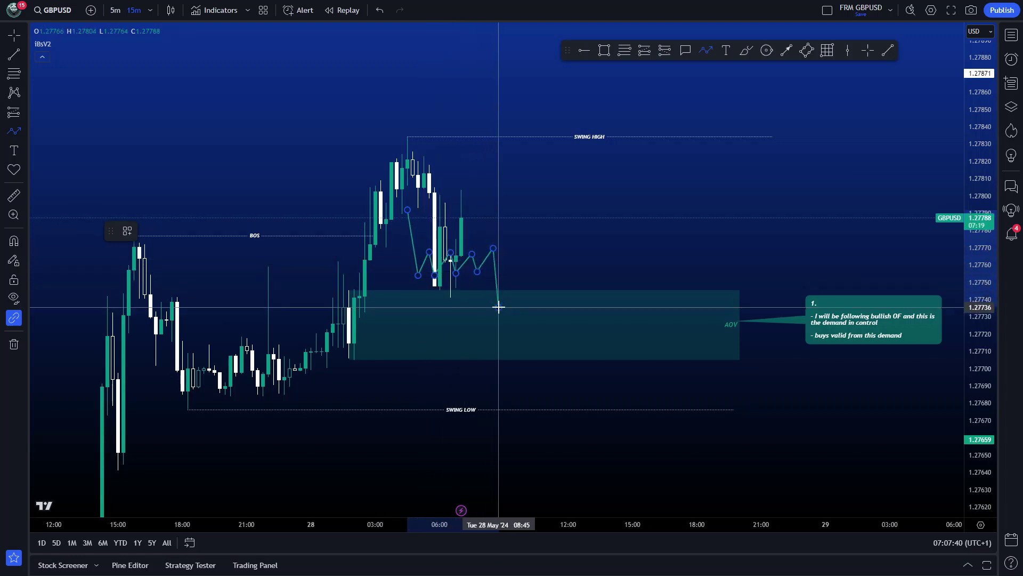
click(499, 307)
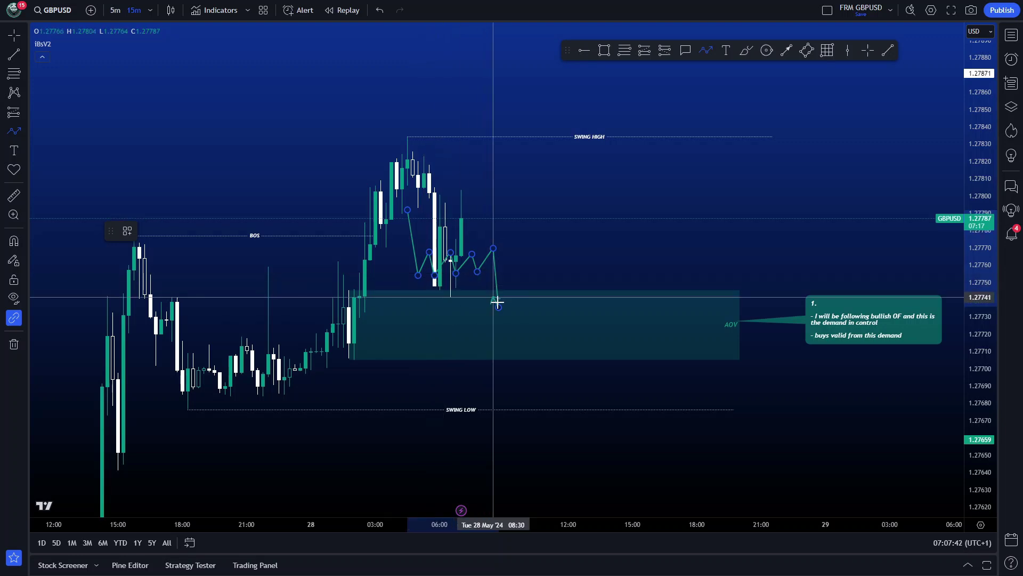
key(Escape)
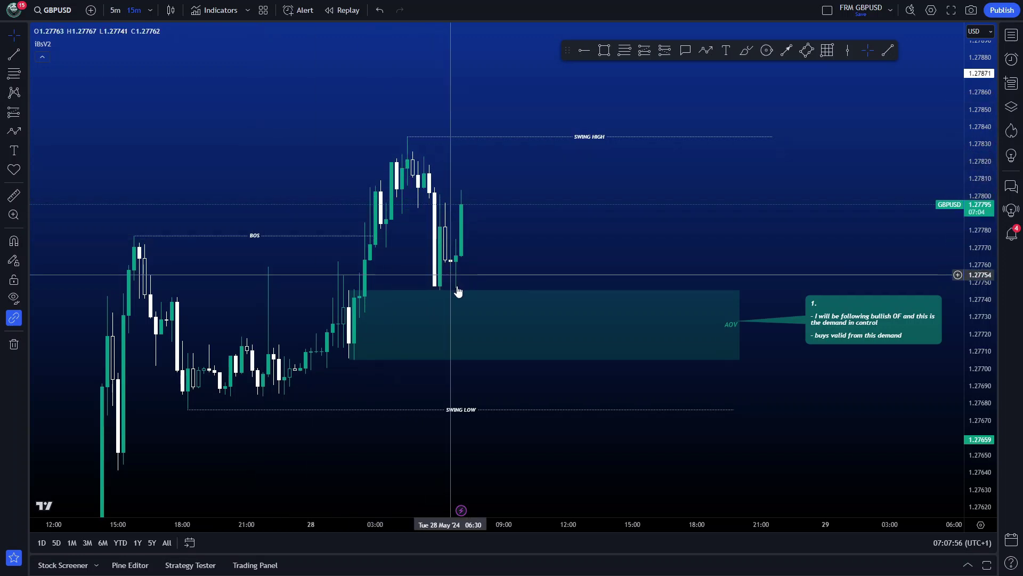
Browse more price history on 5-minute candles, then return to 15-minute.
click(114, 11)
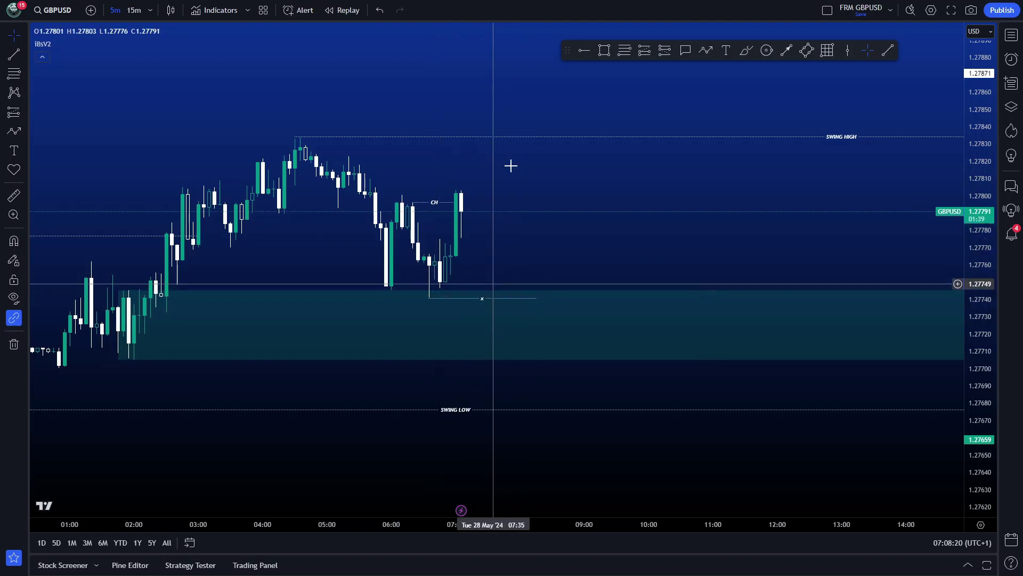
scroll(554, 256, down, 1)
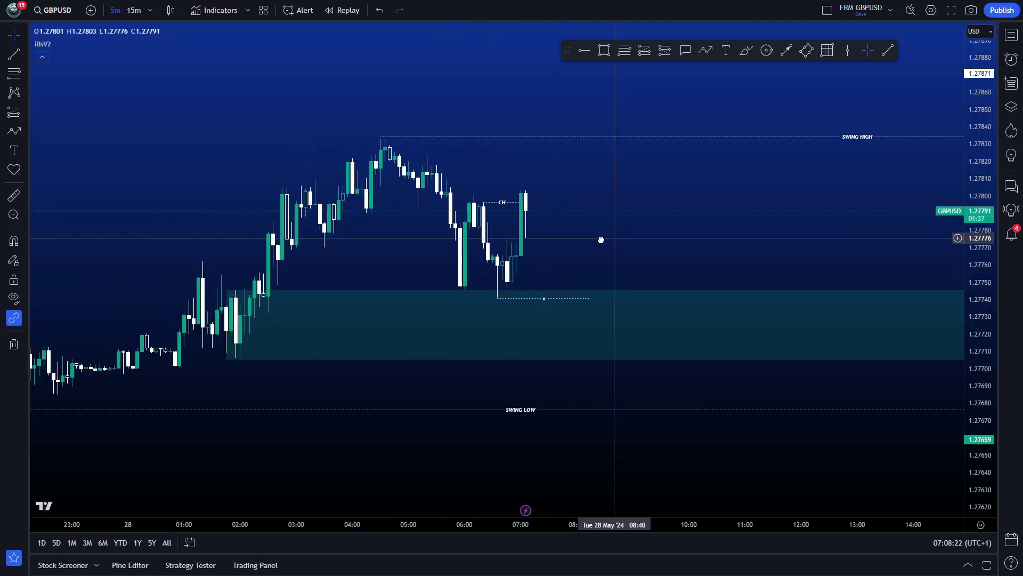
mouse_move(598, 238)
mouse_down()
mouse_move(543, 242)
mouse_move(601, 256)
mouse_up()
scroll(555, 238, down, 1)
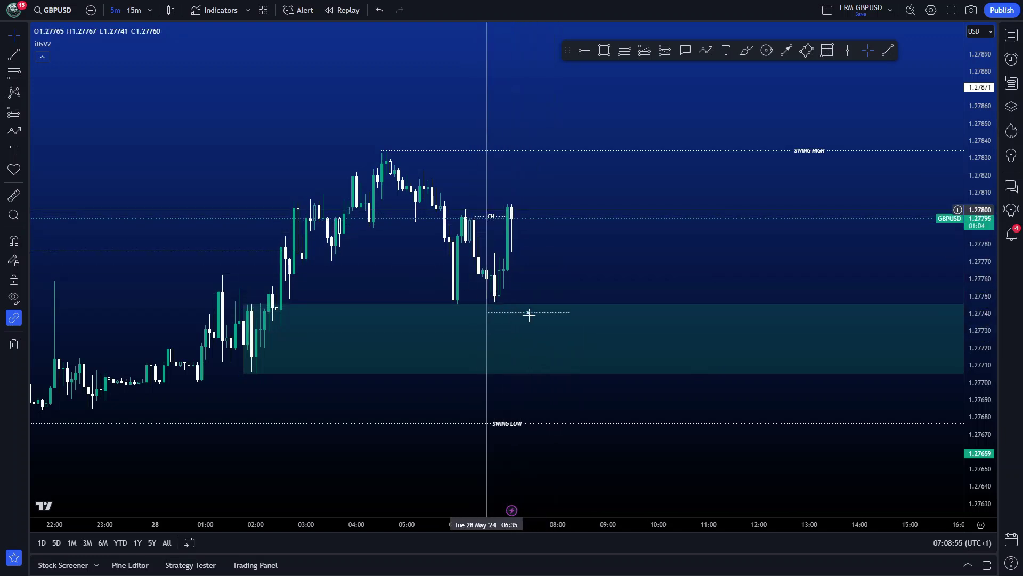
click(134, 11)
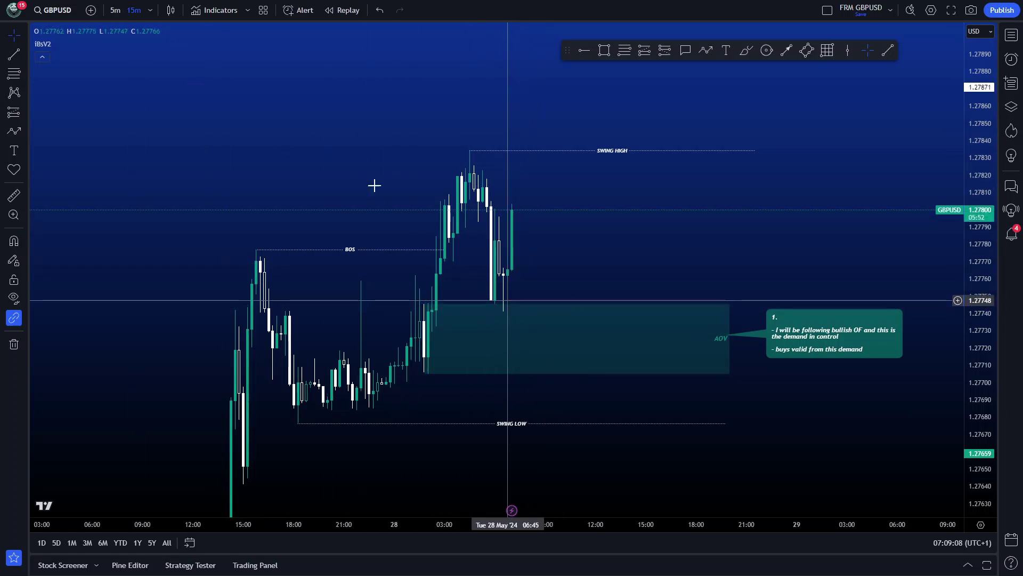
Settle back on 5-minute GBPUSD candles after a brief look at 15-minute.
click(116, 10)
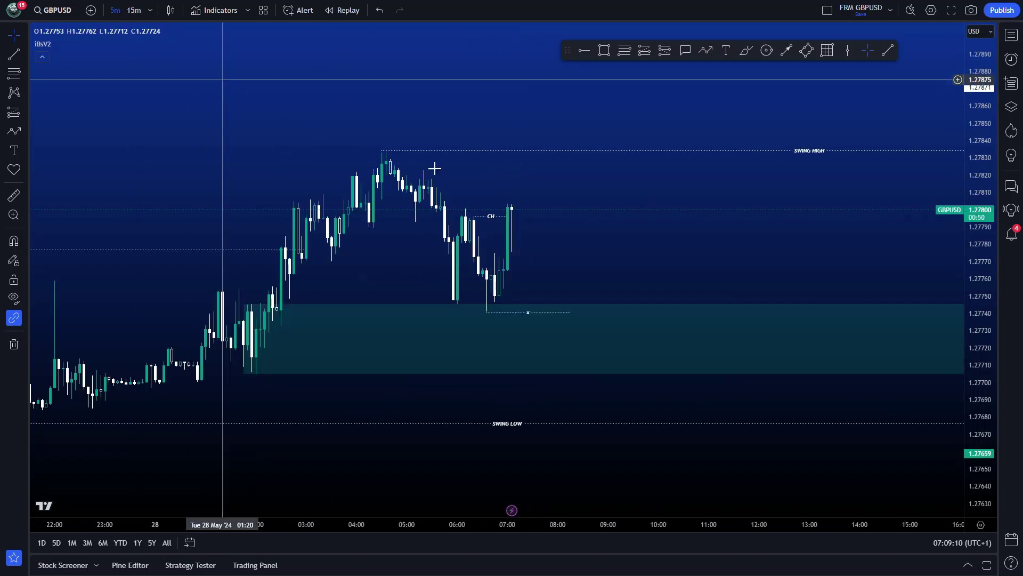
scroll(548, 236, down, 1)
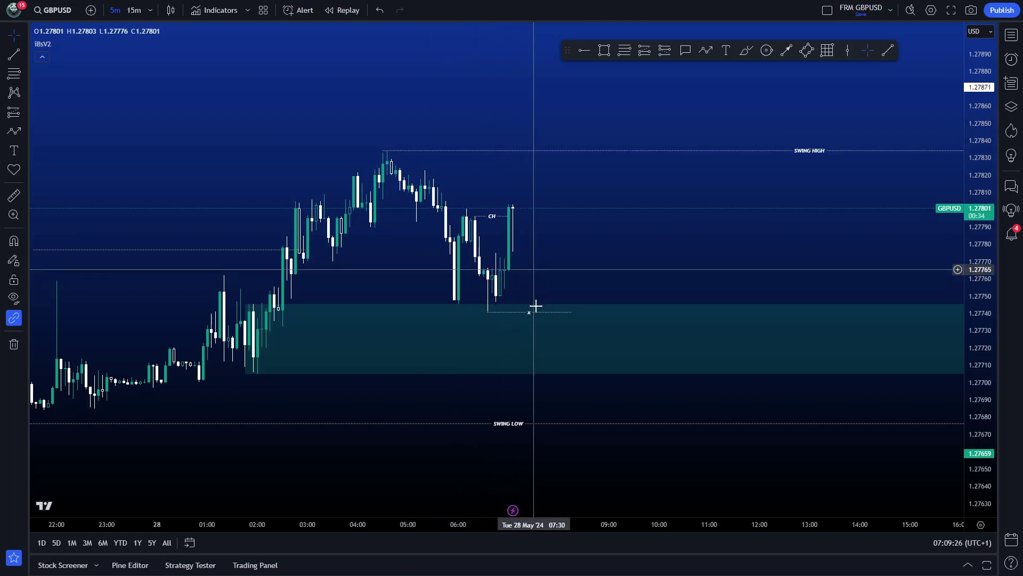
click(135, 11)
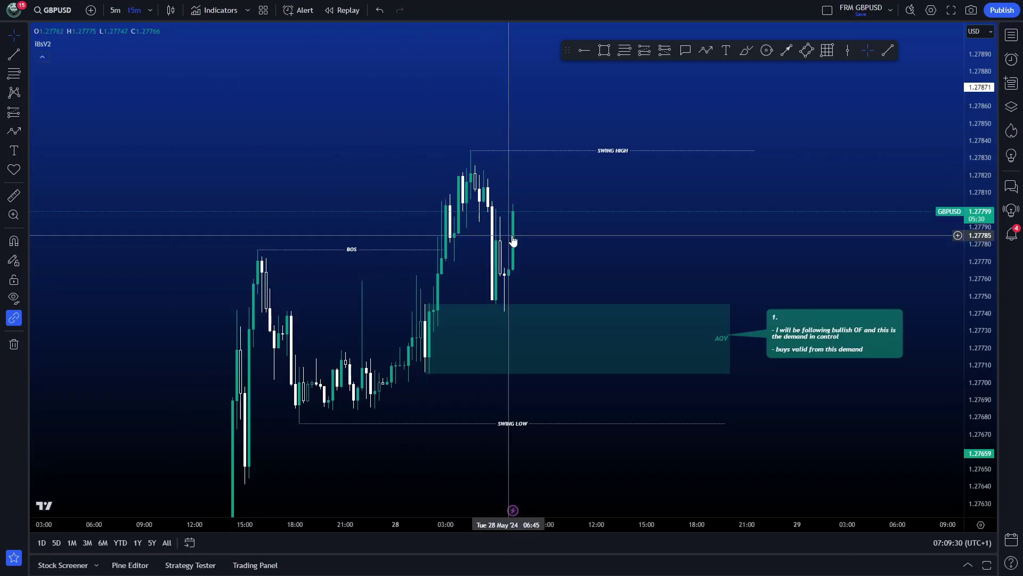
click(121, 11)
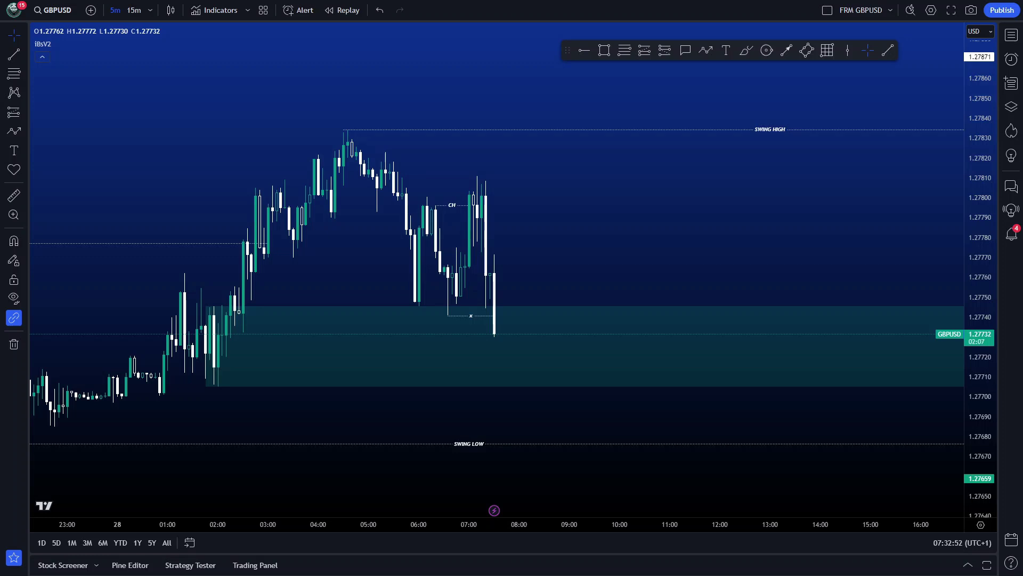
Place a long position entering at 1.27772 with its stop at 1.27703.
mouse_move(501, 274)
mouse_down()
mouse_move(475, 276)
mouse_move(470, 335)
mouse_up()
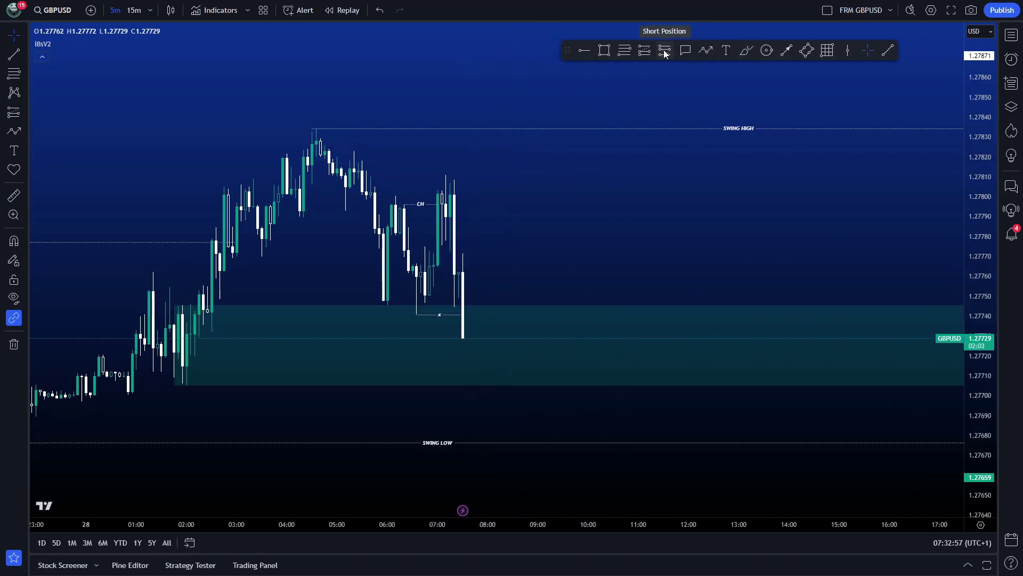
click(644, 50)
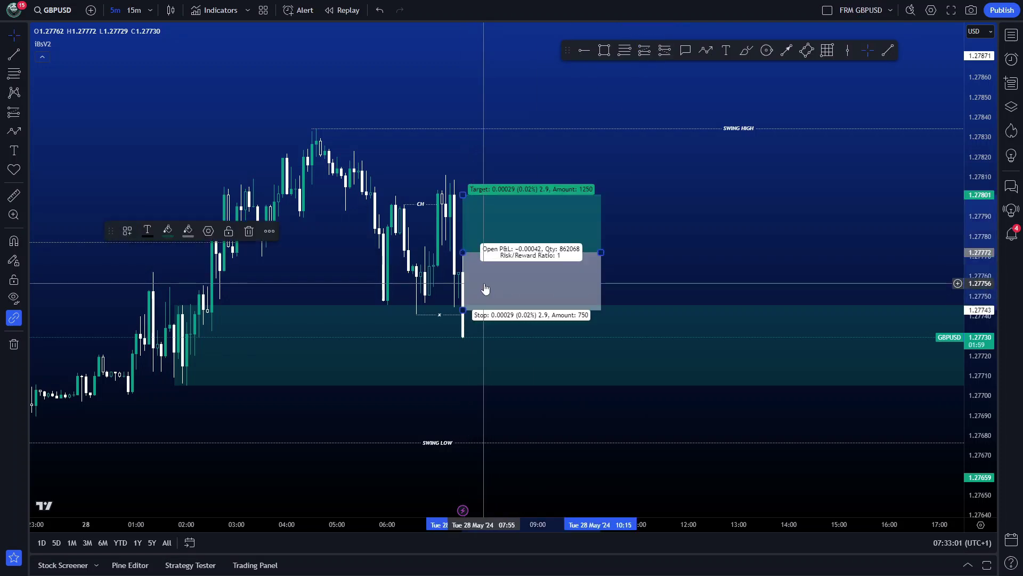
drag(473, 310, 471, 389)
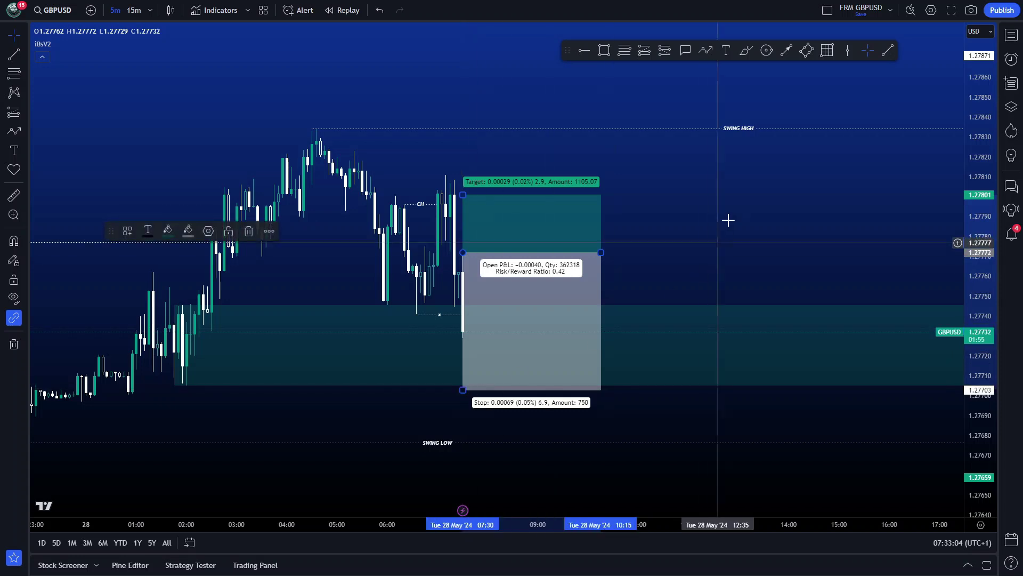
click(726, 219)
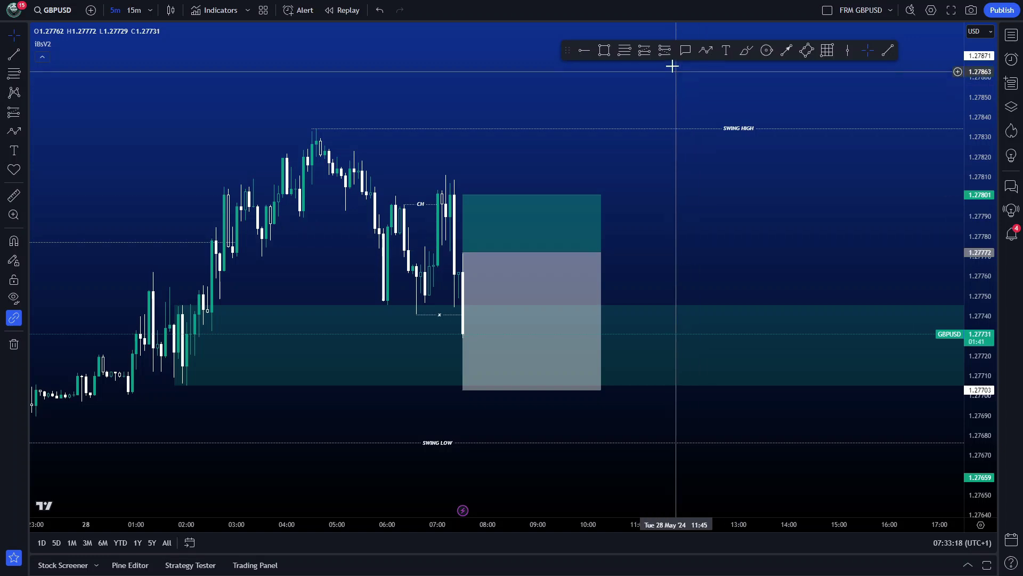
click(706, 50)
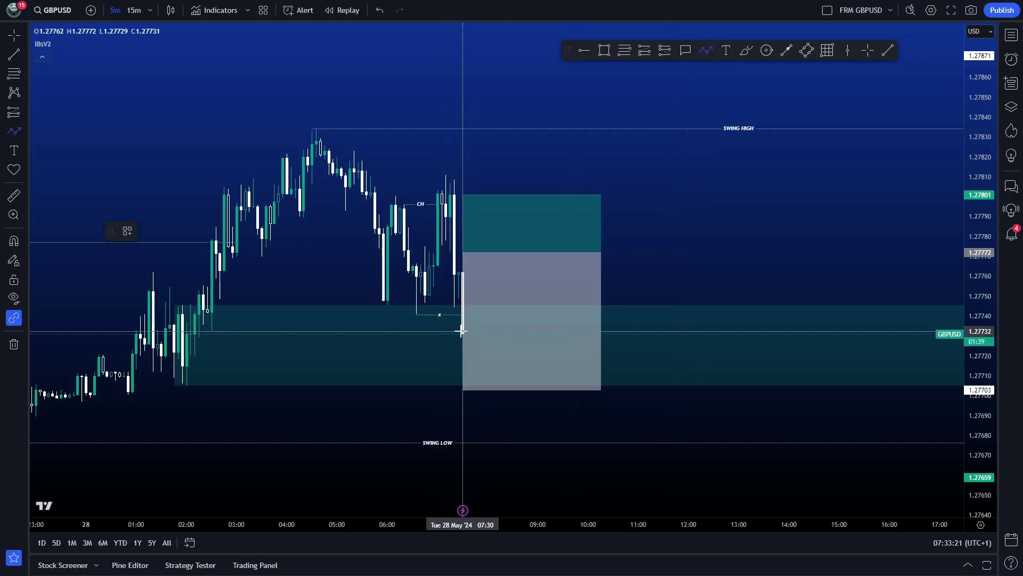
click(462, 331)
click(475, 333)
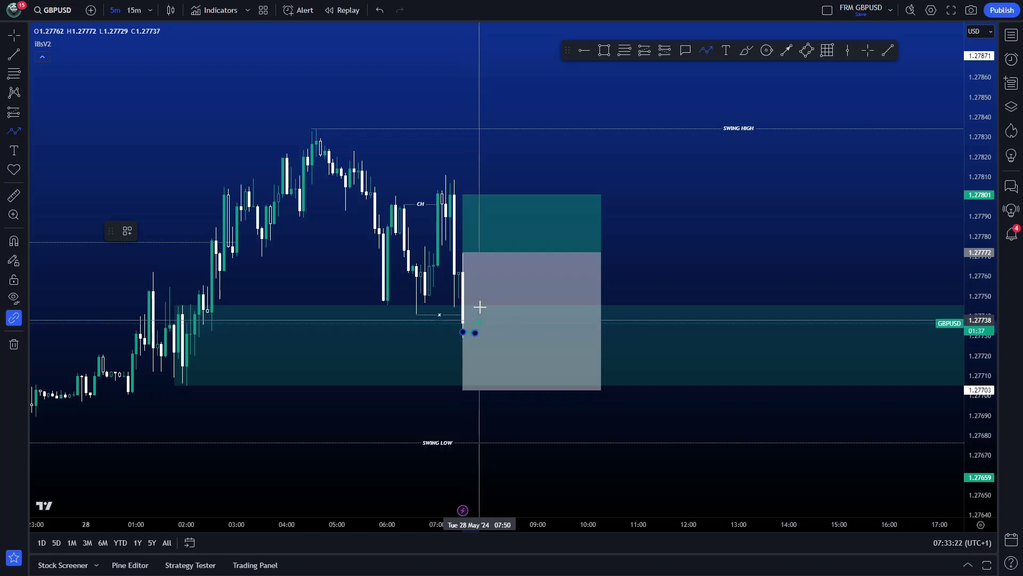
click(479, 306)
click(487, 320)
click(492, 298)
click(505, 311)
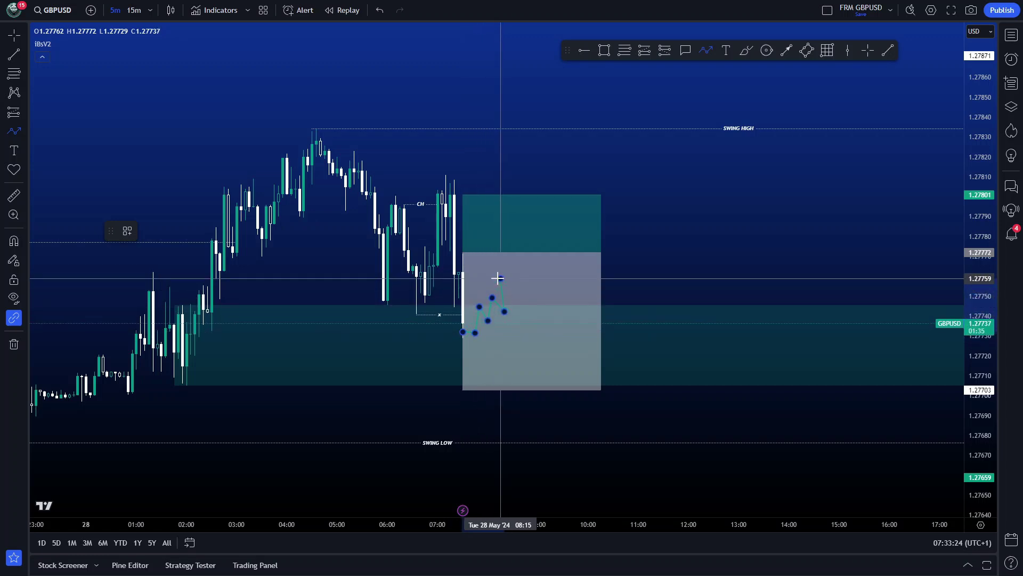
click(500, 278)
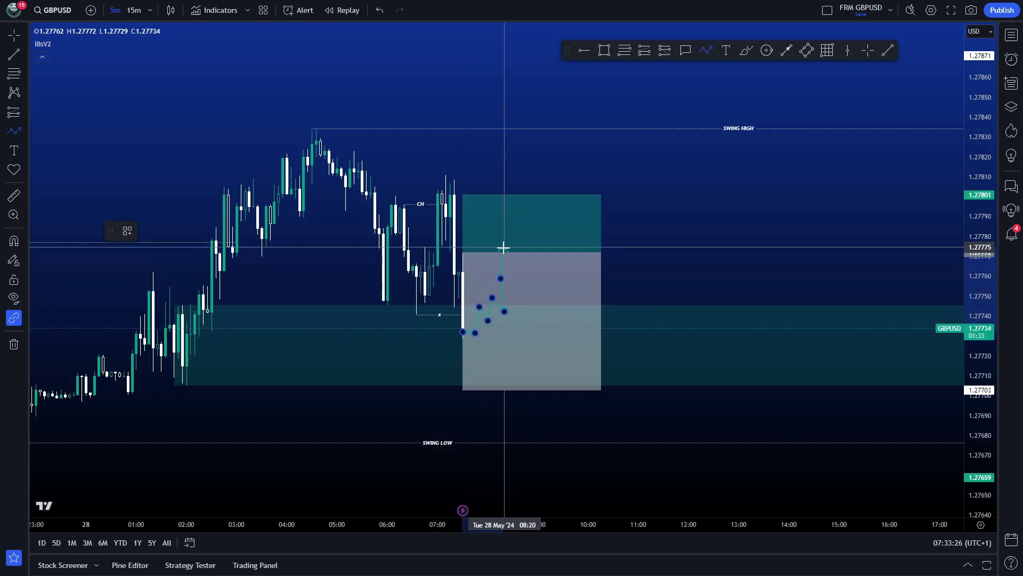
click(509, 275)
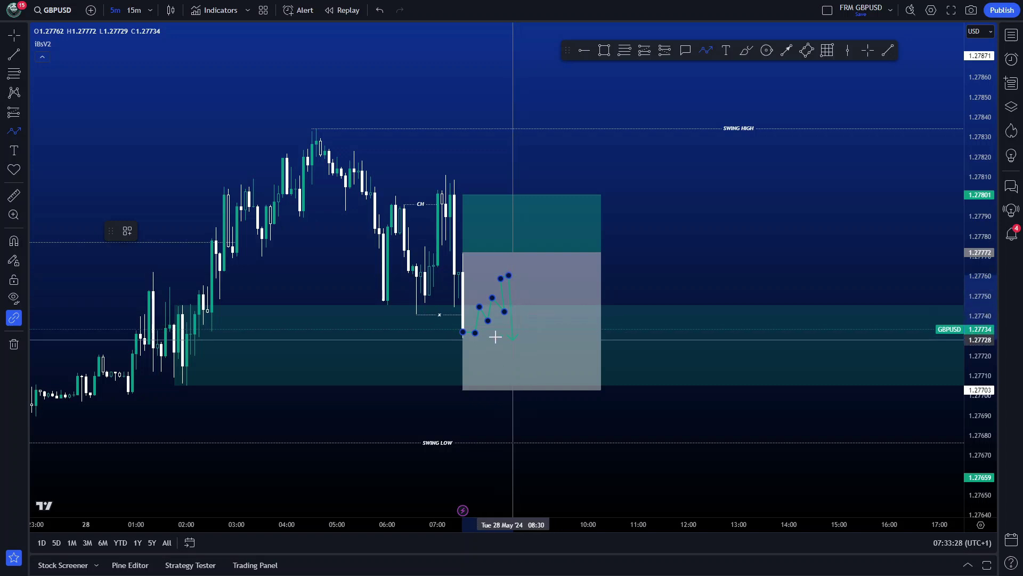
click(521, 357)
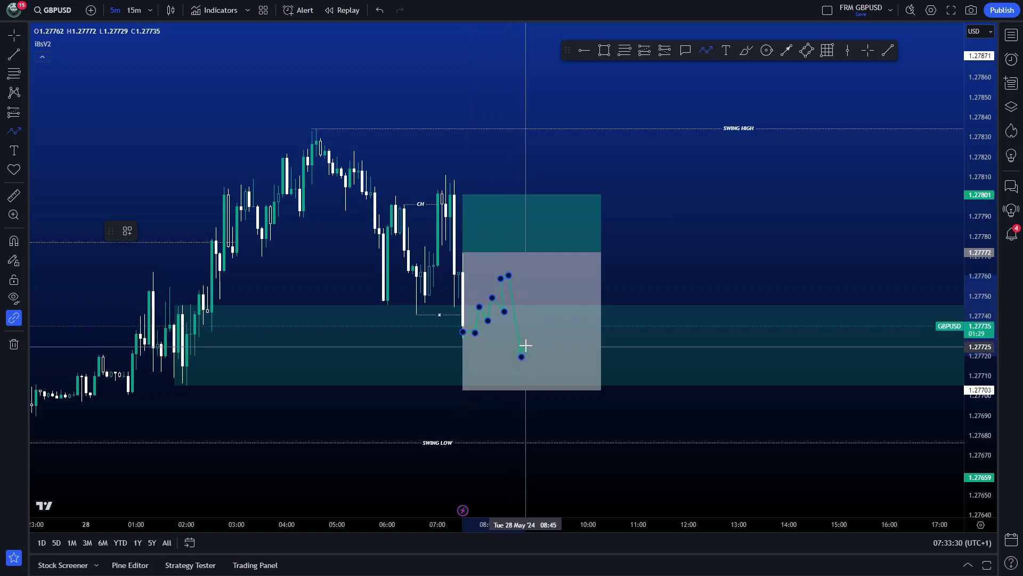
double_click(526, 345)
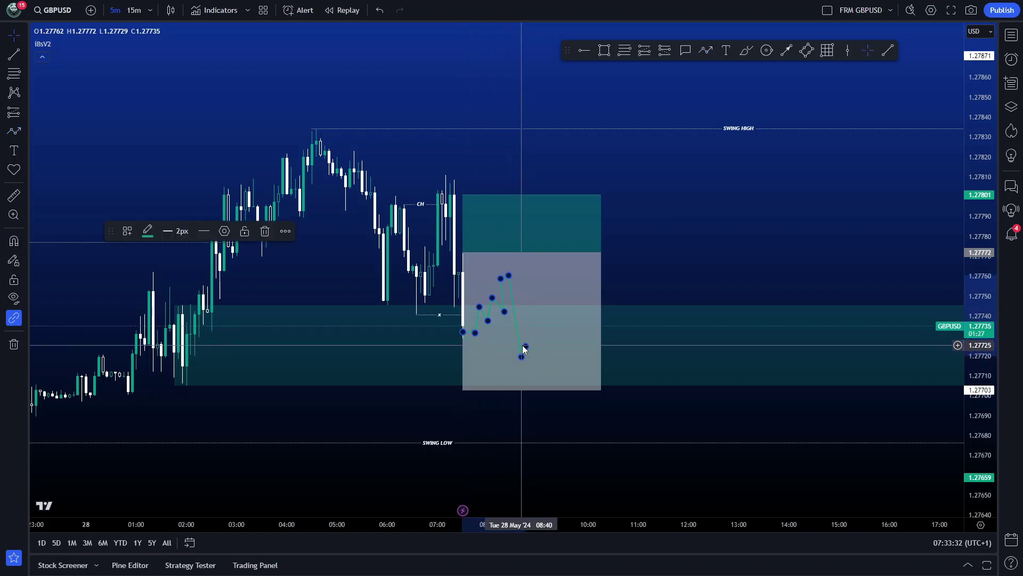
key(Delete)
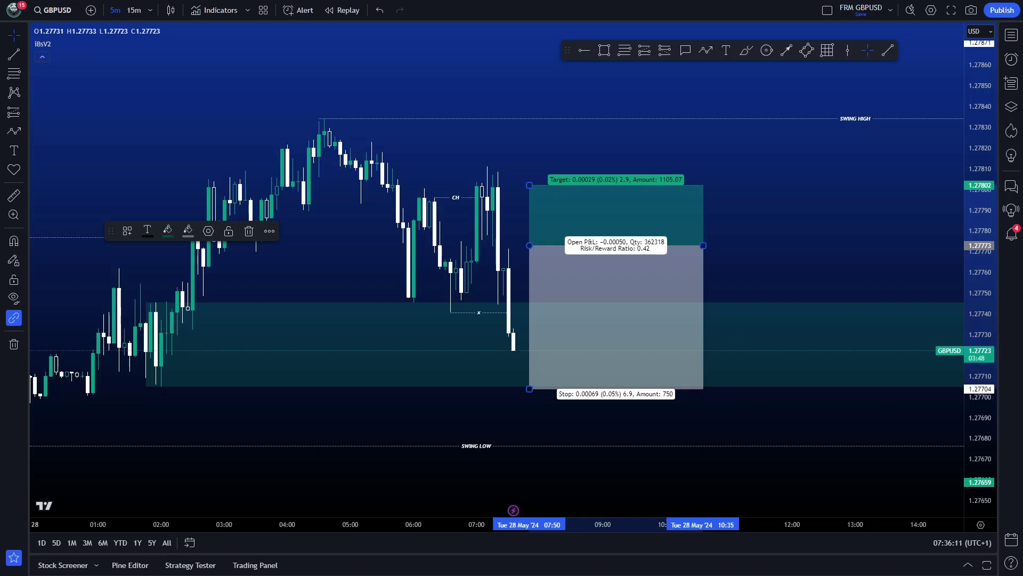
Move the long position into the demand zone, stop at 1.27702 and target 1.27838 at the swing high.
drag(544, 319, 547, 382)
drag(513, 467, 516, 393)
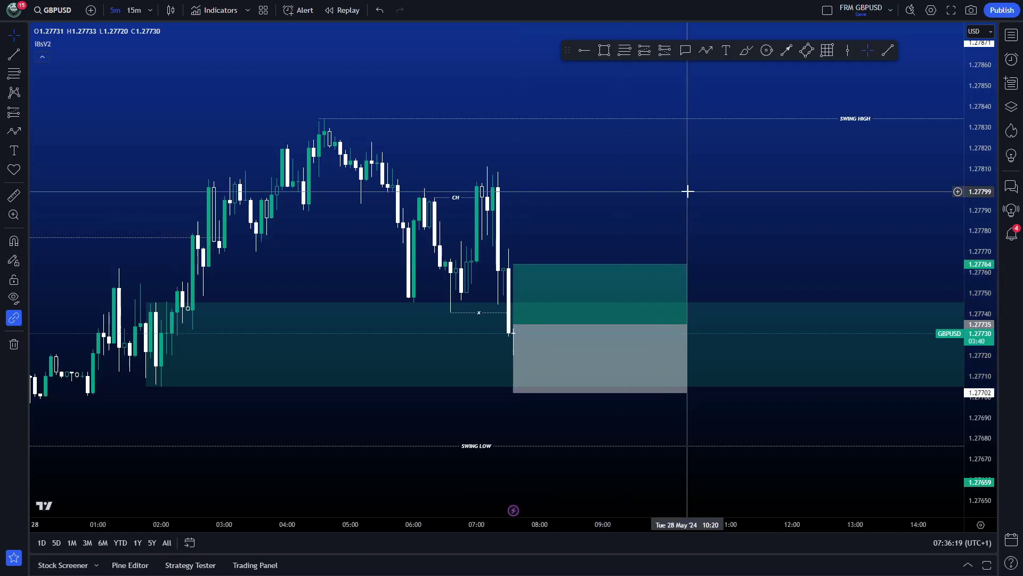
click(578, 185)
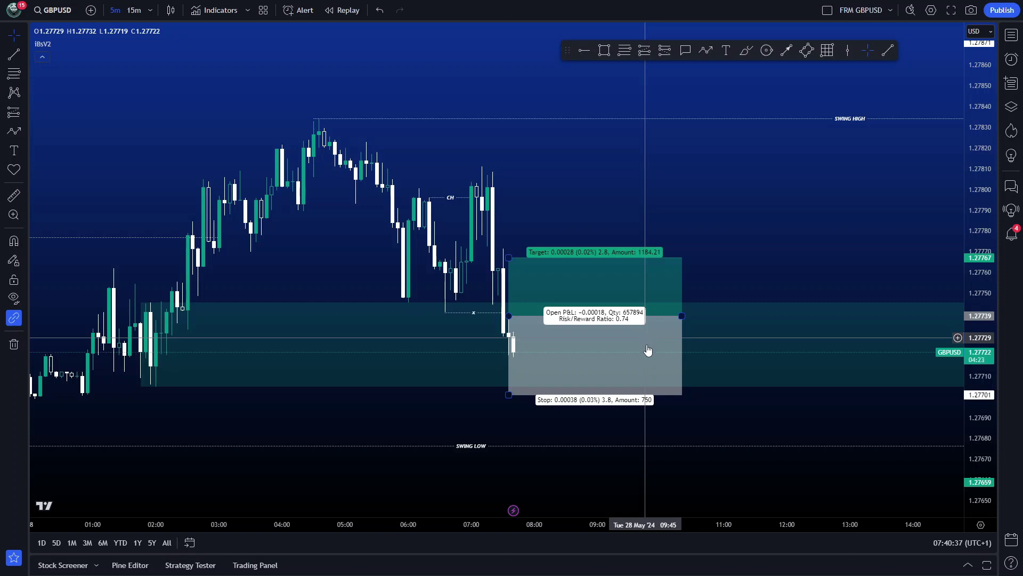
drag(533, 277, 538, 290)
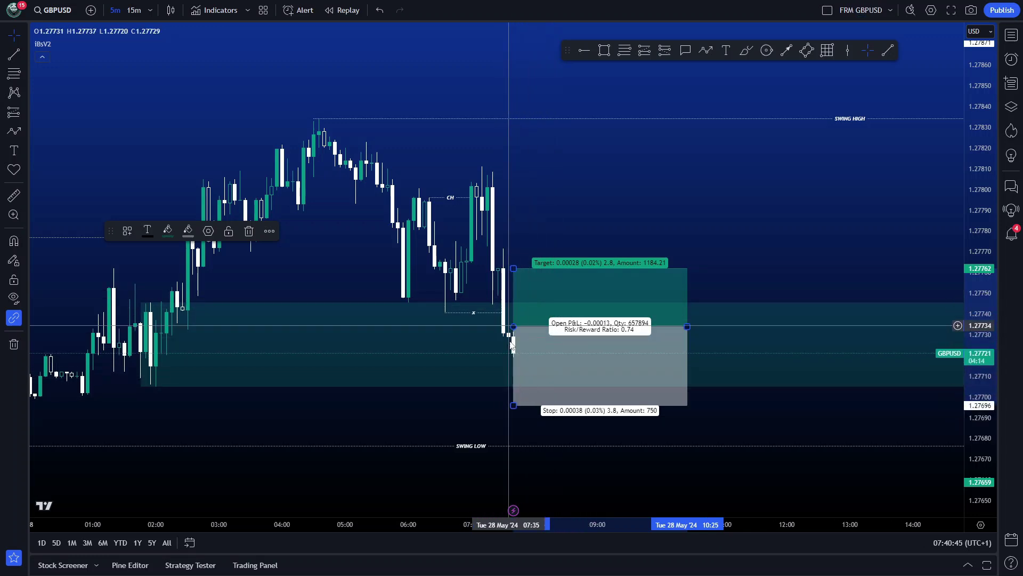
click(481, 406)
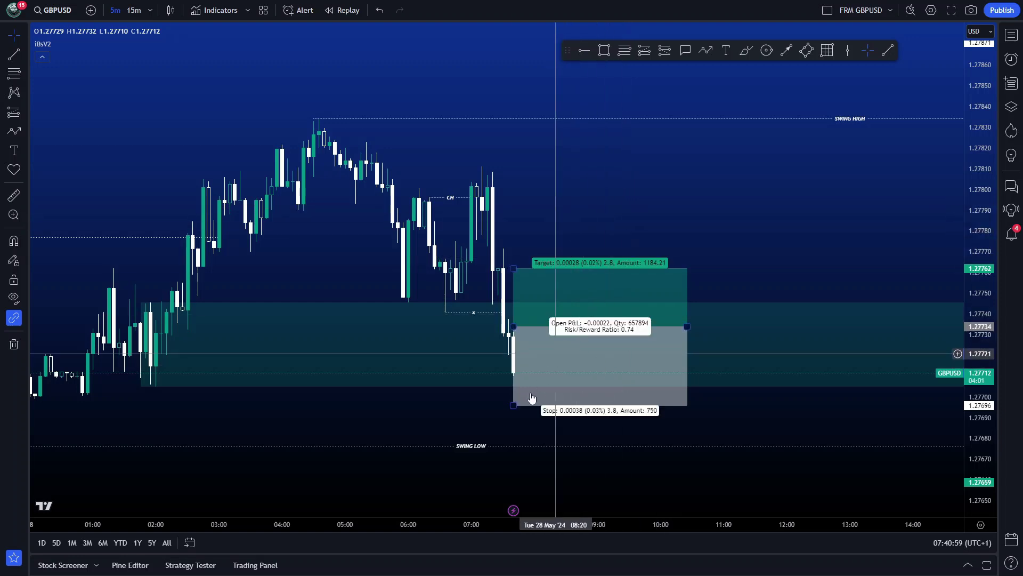
drag(509, 405, 509, 395)
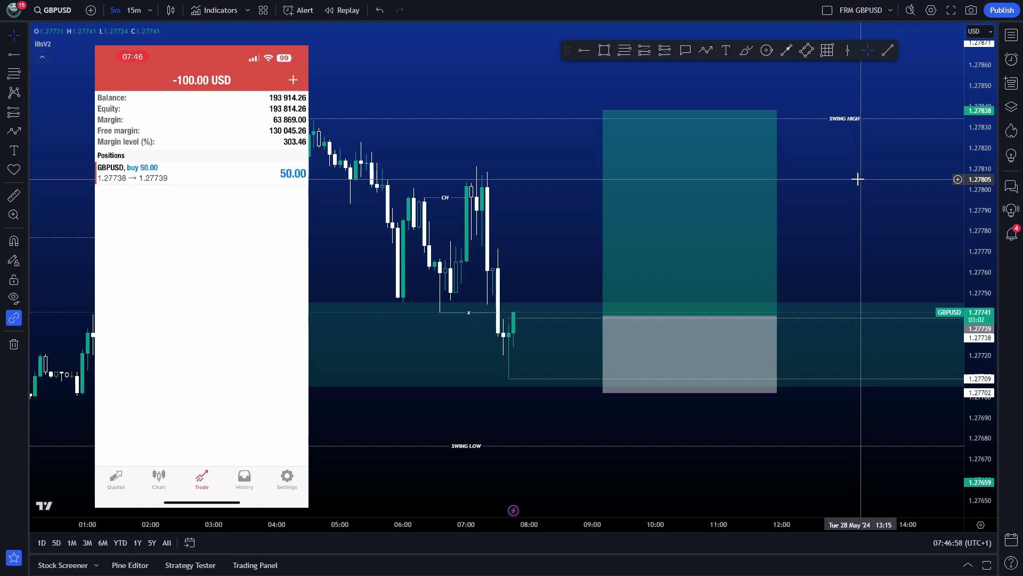
Slide the 2.68 risk/reward long position left to start at the latest candle.
click(702, 226)
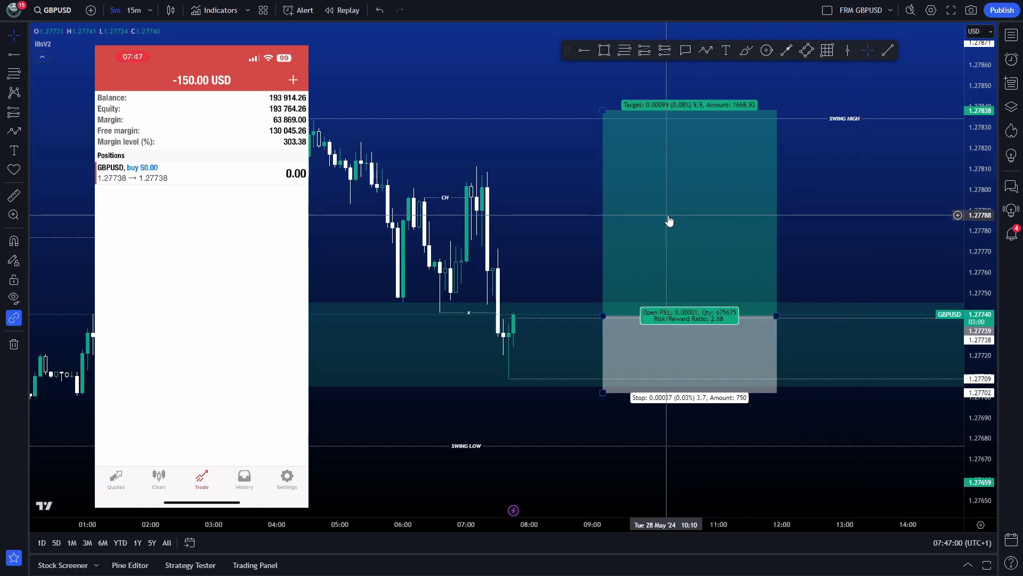
drag(669, 220, 580, 217)
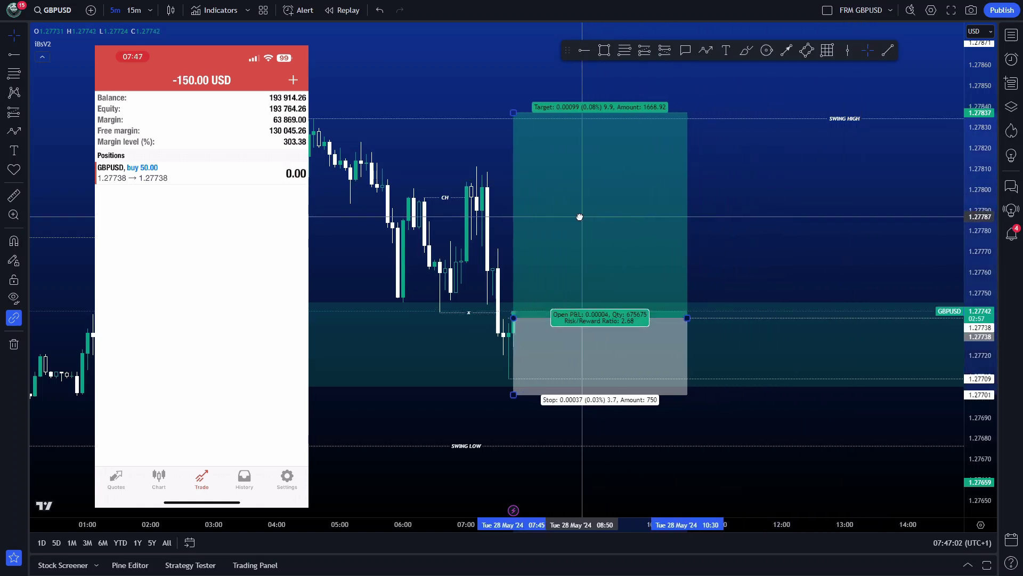
click(421, 81)
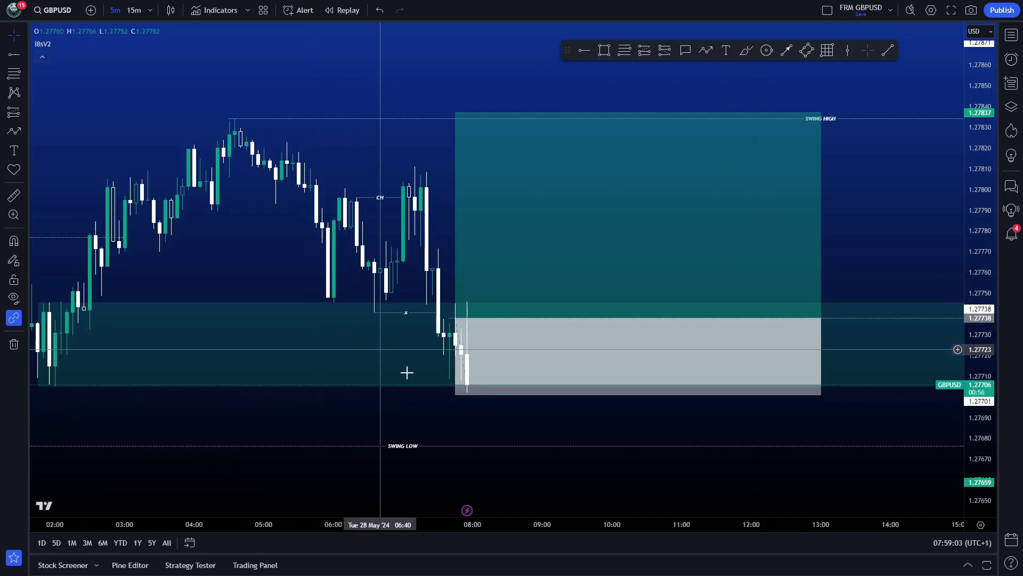
Shorten the long position box to end around 10:00 and review it on 15-minute candles.
mouse_move(501, 326)
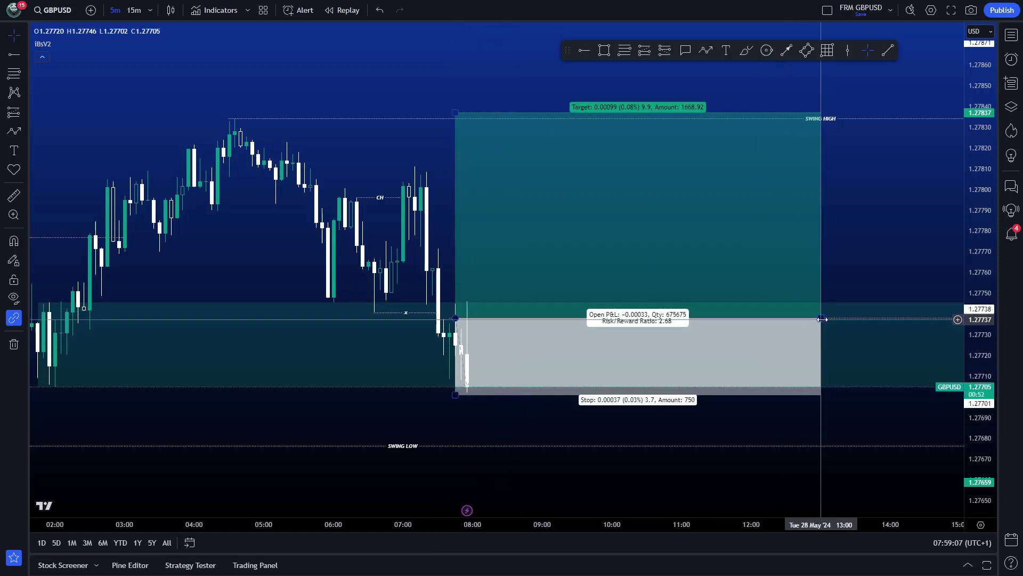
drag(821, 318, 606, 323)
click(670, 231)
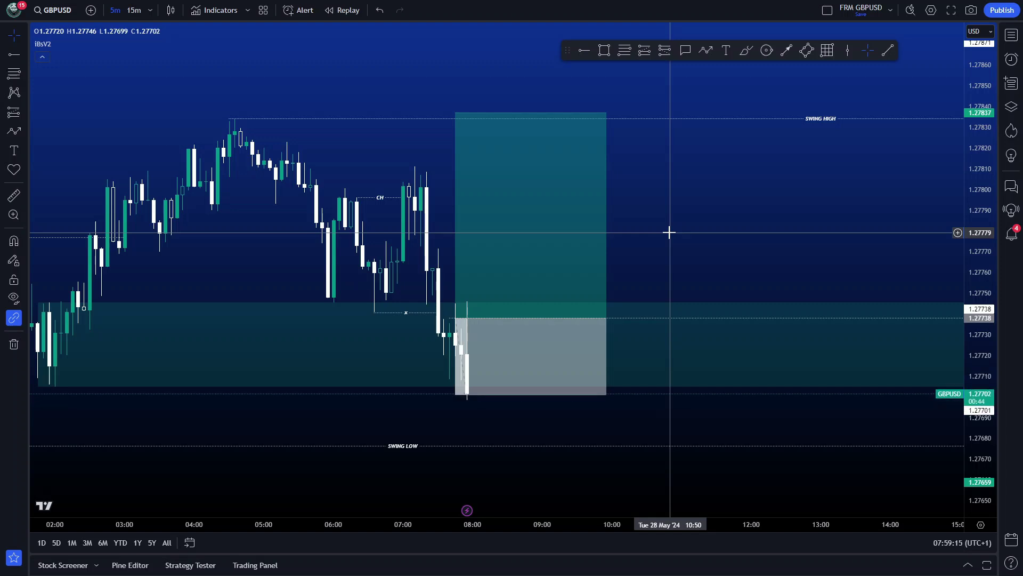
drag(681, 214, 673, 217)
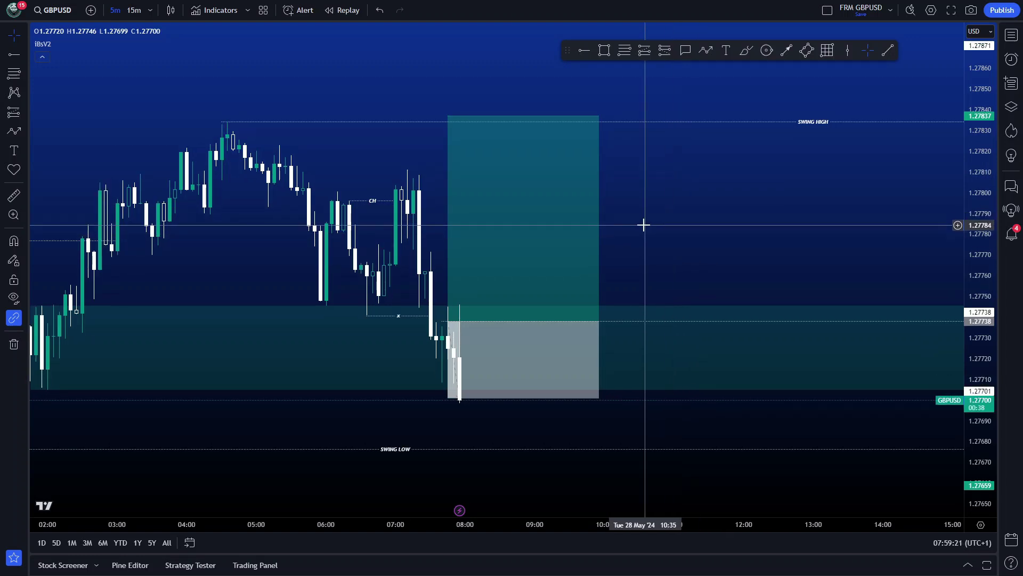
click(459, 400)
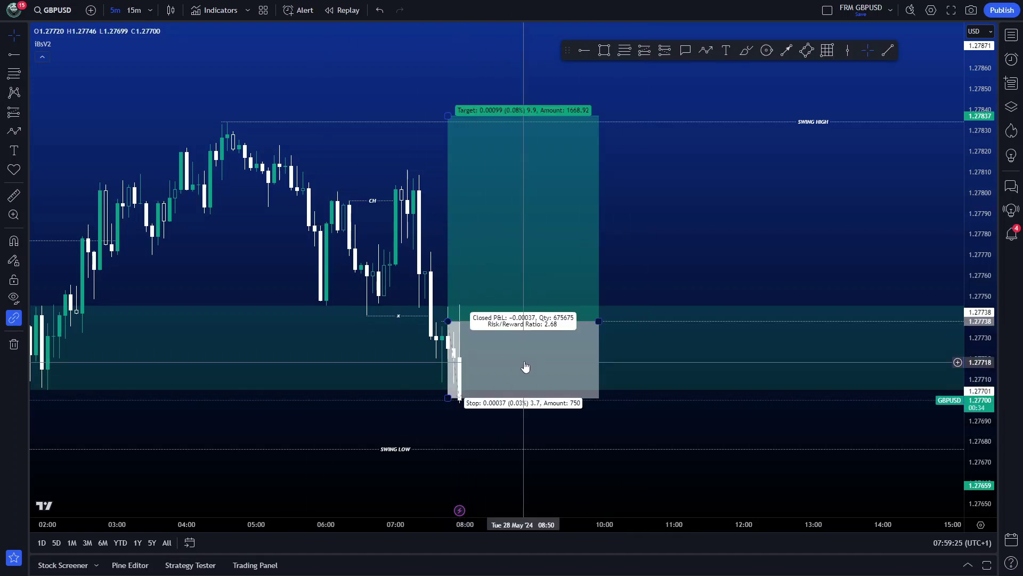
click(134, 10)
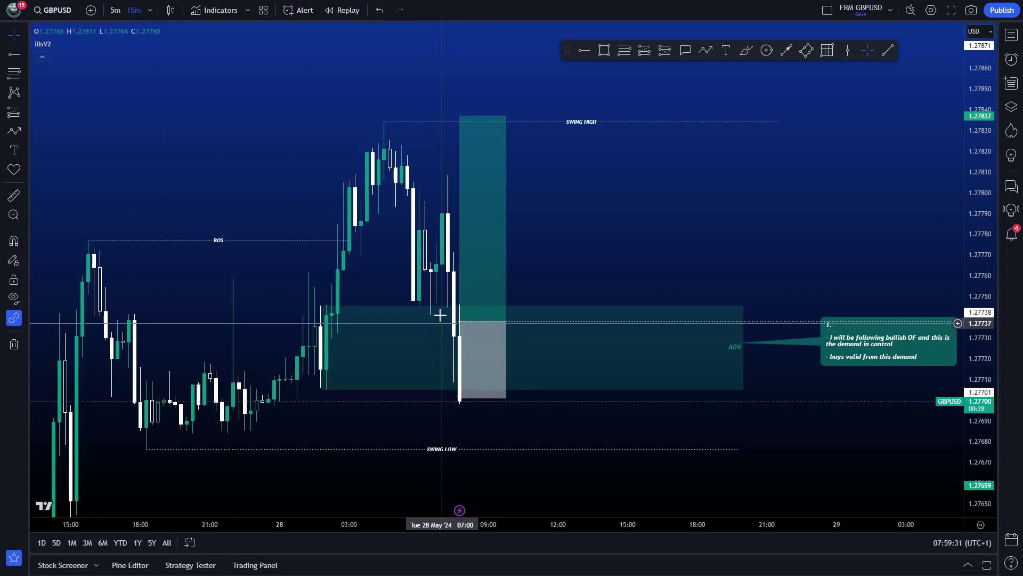
click(463, 395)
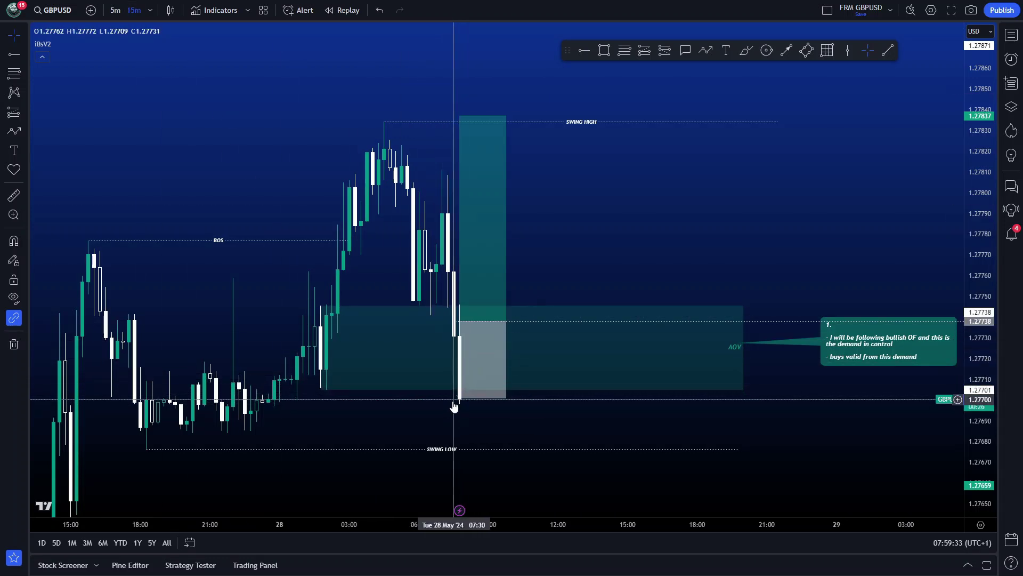